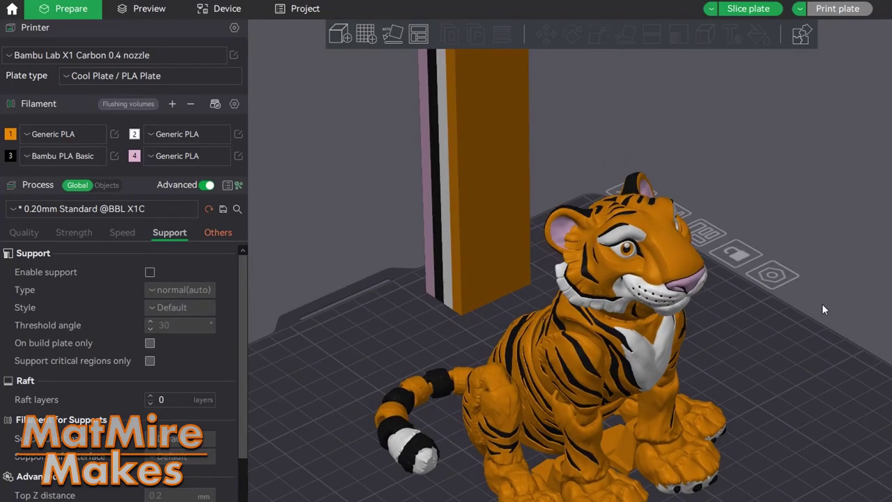
{"action": "right_click_drag", "start_coordinate": [829, 321], "coordinate": [745, 319]}
{"action": "scroll", "coordinate": [745, 319], "scroll_direction": "up", "scroll_amount": 2}
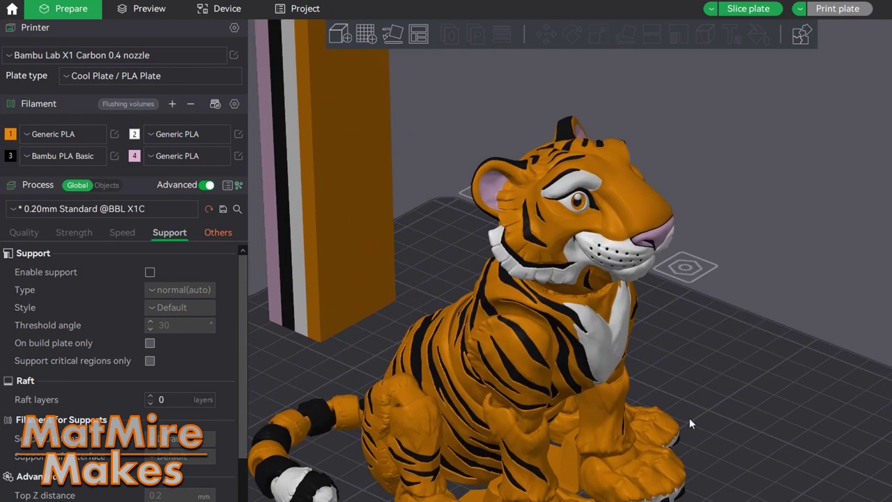
{"action": "right_click_drag", "start_coordinate": [690, 418], "coordinate": [779, 351]}
{"action": "scroll", "coordinate": [780, 355], "scroll_direction": "down", "scroll_amount": 1}
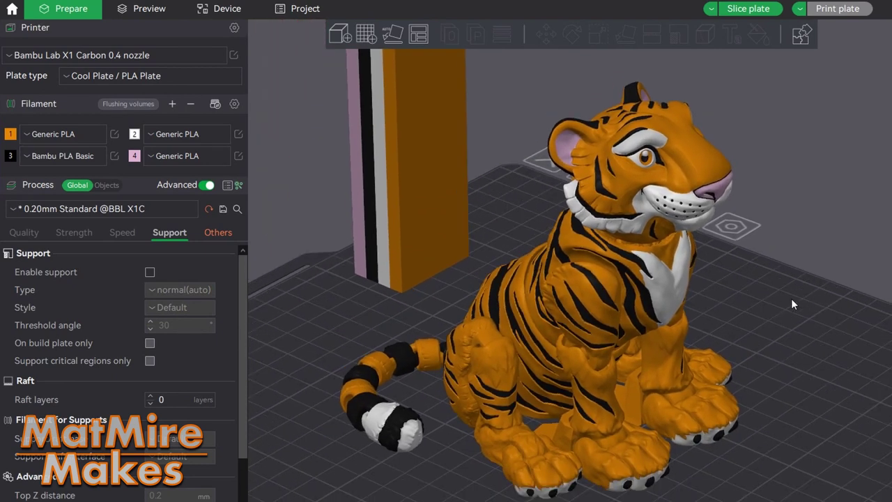
{"action": "left_click_drag", "start_coordinate": [771, 298], "coordinate": [742, 308]}
{"action": "scroll", "coordinate": [777, 364], "scroll_direction": "down", "scroll_amount": 2}
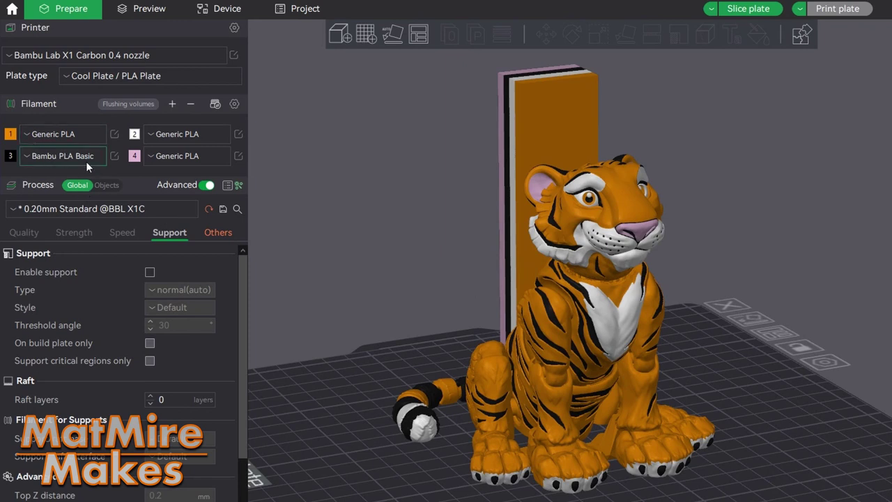
- Set filament 1 to the white Generic PLA in AMS slot A3 and slice the plate
{"action": "left_click", "coordinate": [27, 135]}
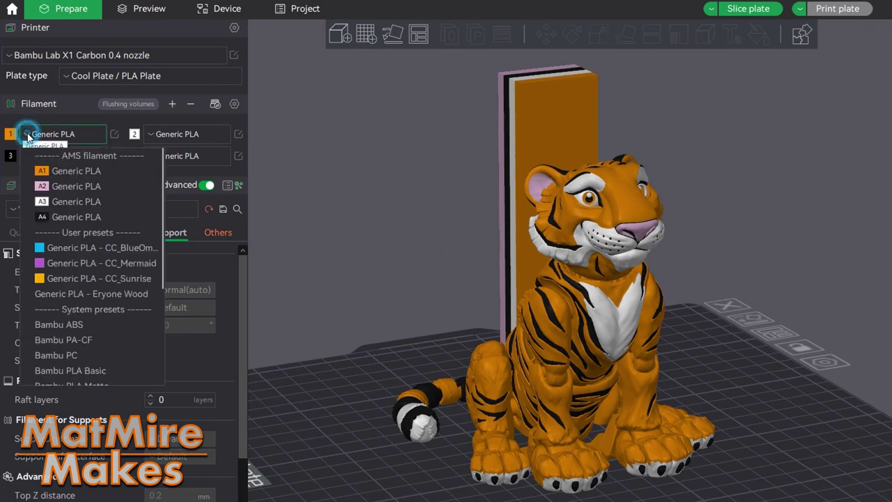
{"action": "left_click", "coordinate": [49, 202]}
{"action": "left_click_drag", "start_coordinate": [663, 318], "coordinate": [726, 294]}
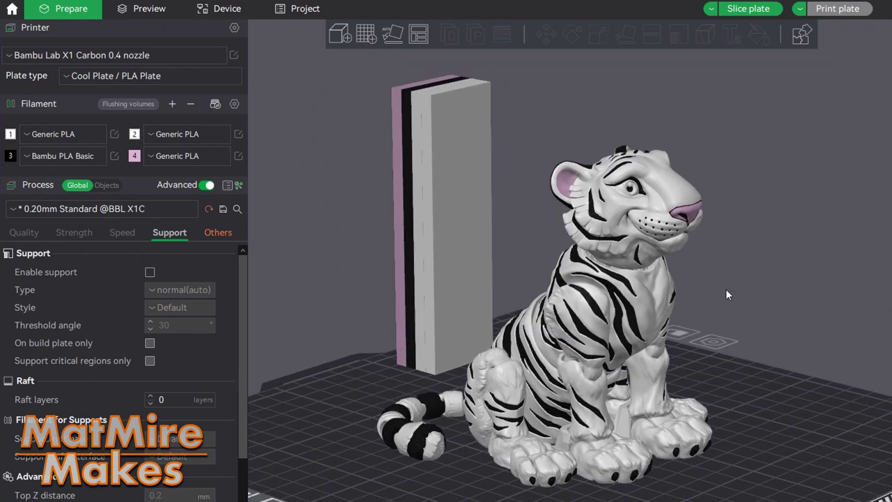
{"action": "left_click", "coordinate": [750, 12]}
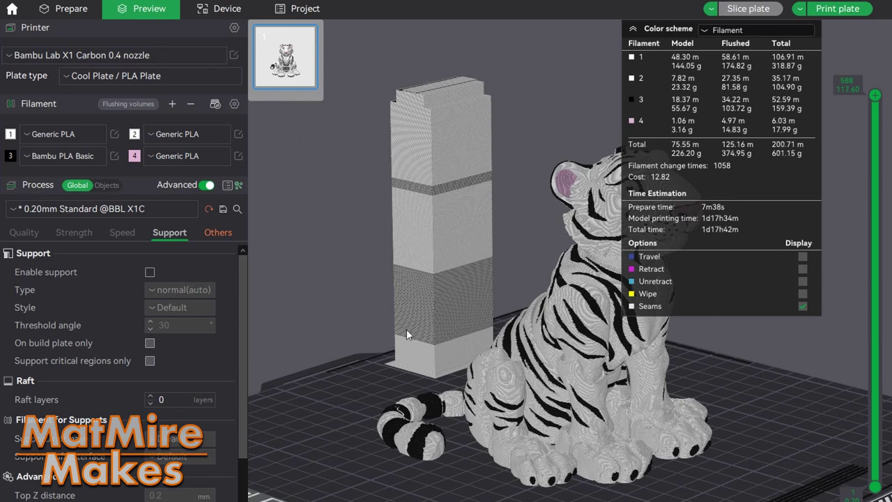
- Examine the sliced white tiger up close, looking at the chest borders where the two white filaments meet
{"action": "left_click_drag", "start_coordinate": [334, 188], "coordinate": [408, 301]}
{"action": "scroll", "coordinate": [409, 300], "scroll_direction": "down", "scroll_amount": 1}
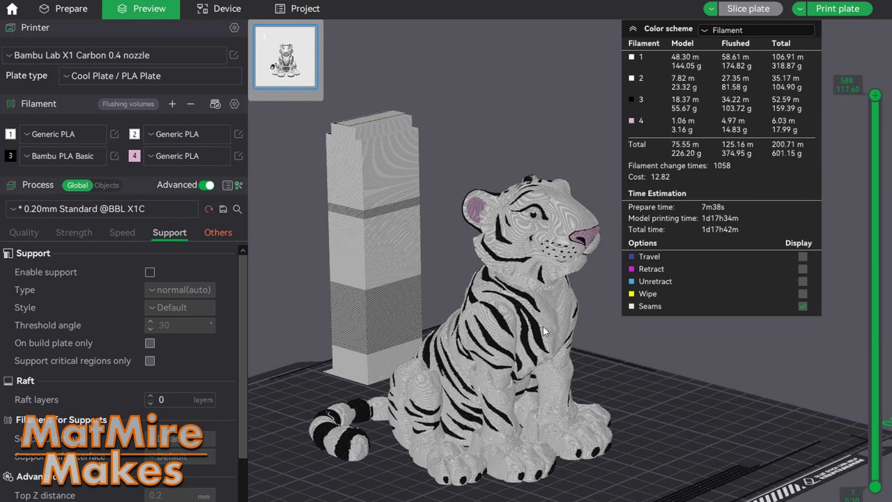
{"action": "scroll", "coordinate": [591, 340], "scroll_direction": "up", "scroll_amount": 5}
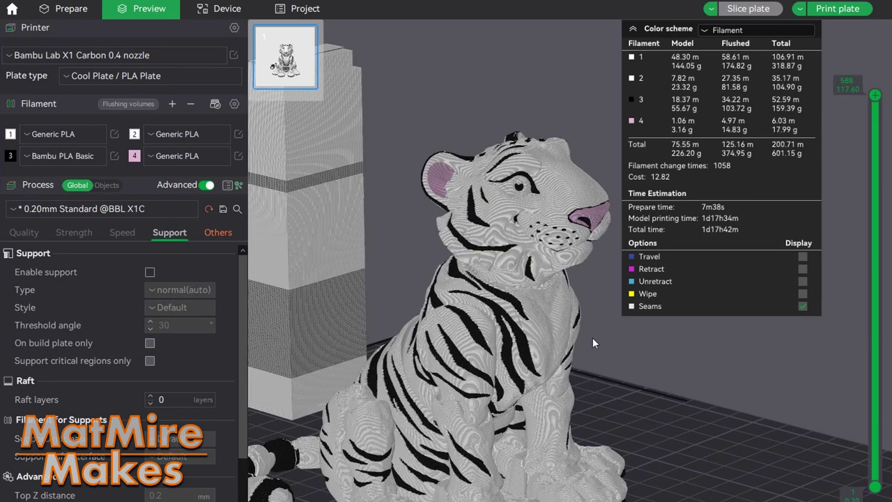
{"action": "scroll", "coordinate": [590, 341], "scroll_direction": "down", "scroll_amount": 6}
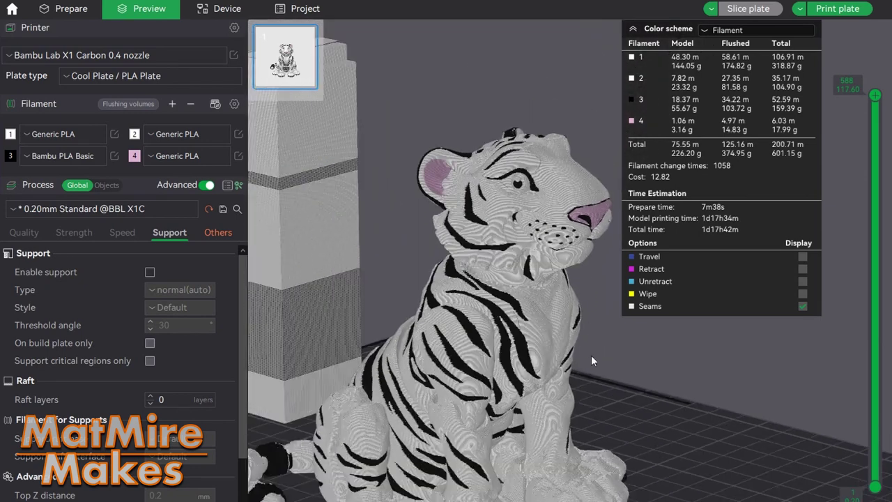
{"action": "left_click_drag", "start_coordinate": [591, 354], "coordinate": [571, 361]}
{"action": "scroll", "coordinate": [449, 336], "scroll_direction": "up", "scroll_amount": 6}
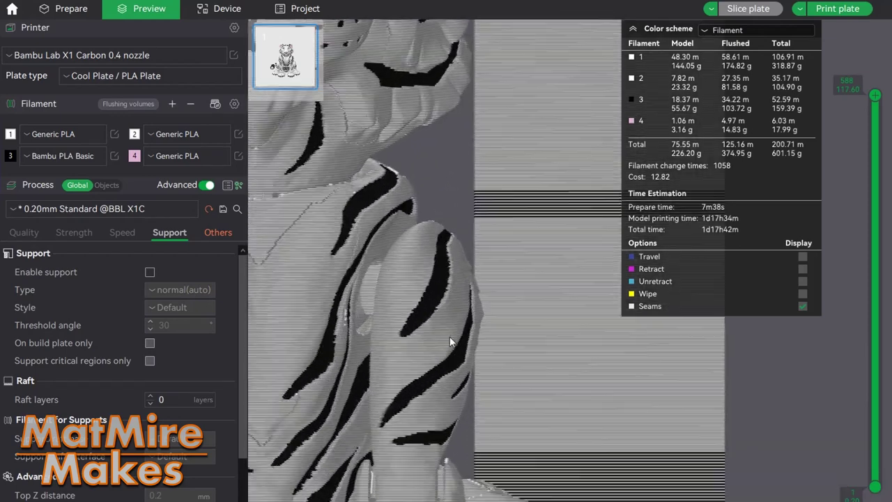
{"action": "scroll", "coordinate": [492, 304], "scroll_direction": "down", "scroll_amount": 4}
{"action": "scroll", "coordinate": [437, 402], "scroll_direction": "up", "scroll_amount": 4}
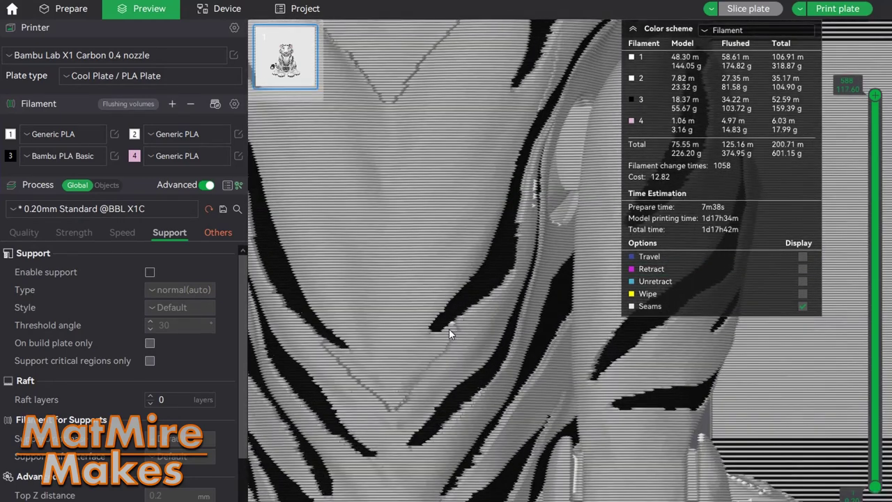
{"action": "left_click_drag", "start_coordinate": [338, 361], "coordinate": [537, 256]}
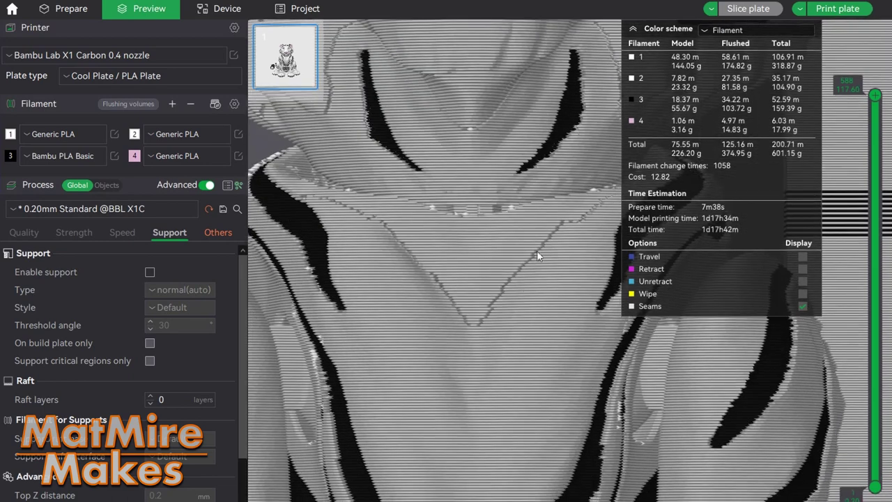
{"action": "left_click_drag", "start_coordinate": [569, 207], "coordinate": [489, 246]}
{"action": "scroll", "coordinate": [489, 245], "scroll_direction": "down", "scroll_amount": 10}
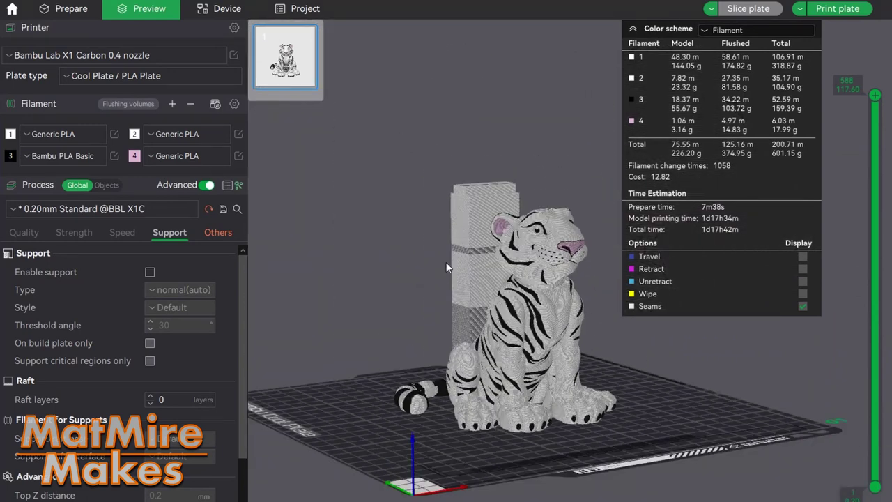
- Return to the model preparation view and set filament 1 to the orange Generic PLA in AMS slot A1
{"action": "left_click", "coordinate": [73, 10]}
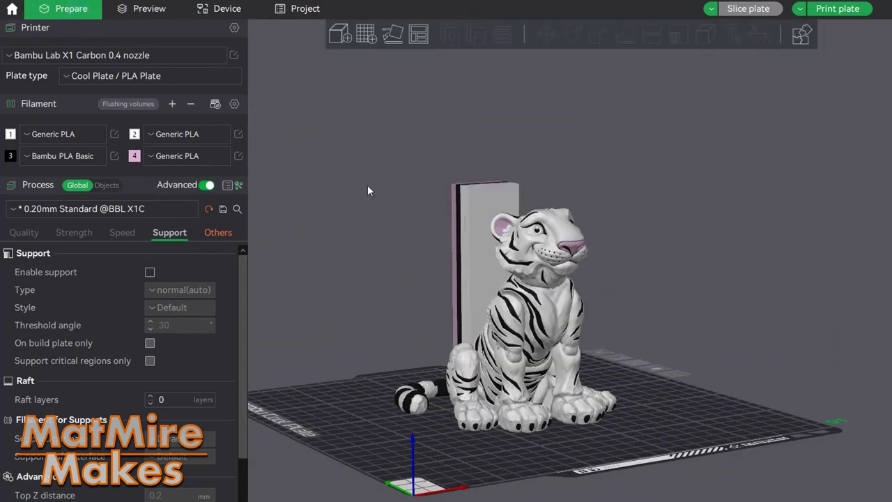
{"action": "left_click", "coordinate": [41, 135]}
{"action": "left_click", "coordinate": [54, 169]}
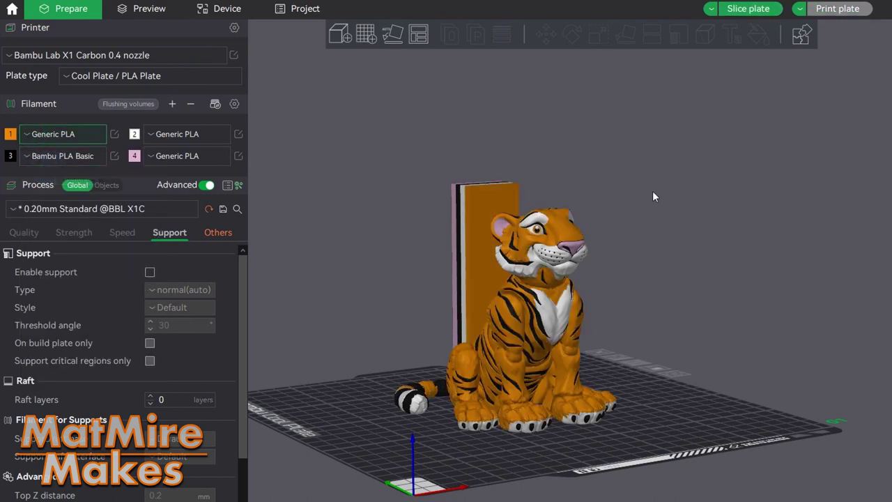
{"action": "scroll", "coordinate": [653, 190], "scroll_direction": "up", "scroll_amount": 3}
{"action": "scroll", "coordinate": [665, 207], "scroll_direction": "down", "scroll_amount": 2}
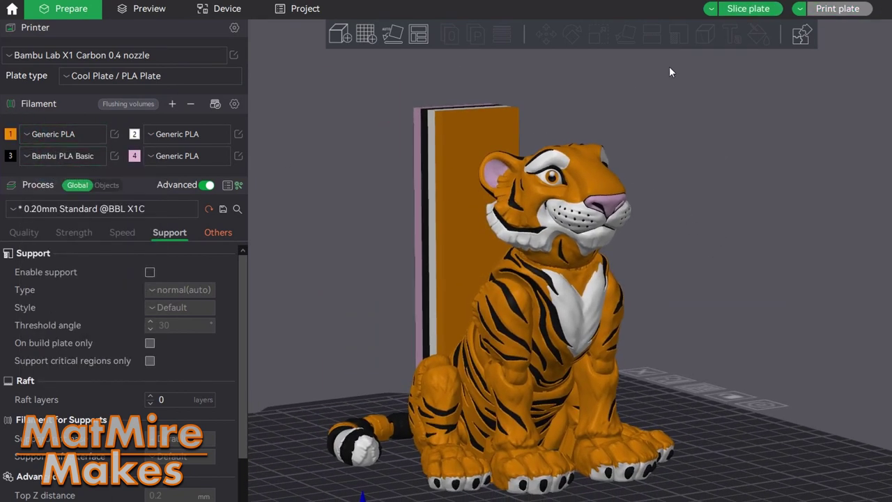
- Open colour painting on the tiger with the Fill tool and filament 1, and set the smart fill angle to 90
{"action": "left_click", "coordinate": [589, 222]}
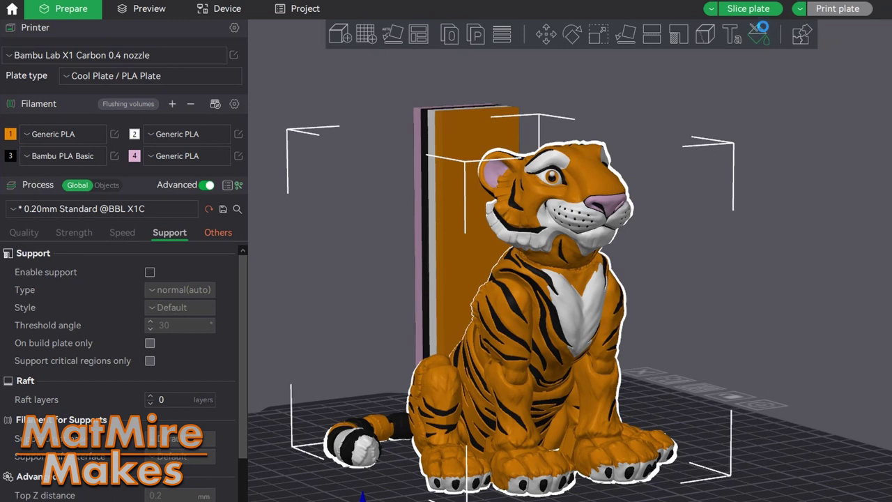
{"action": "left_click", "coordinate": [761, 29]}
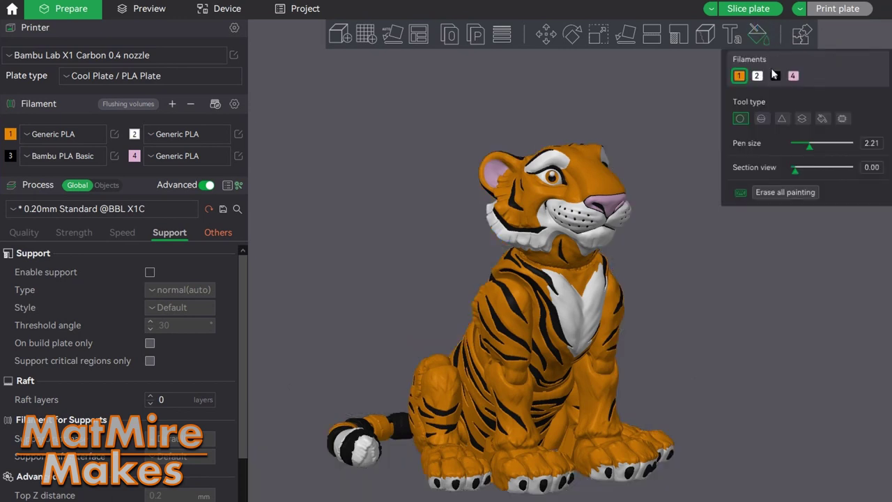
{"action": "left_click", "coordinate": [821, 121]}
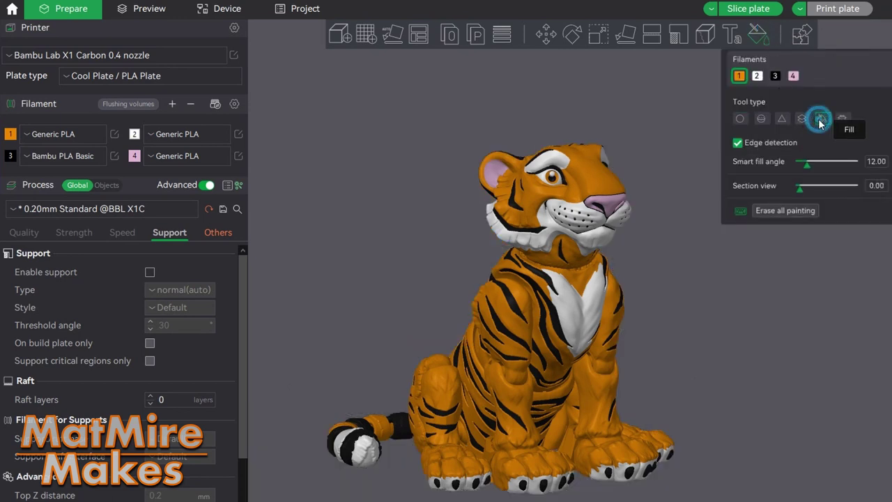
{"action": "left_click", "coordinate": [800, 165]}
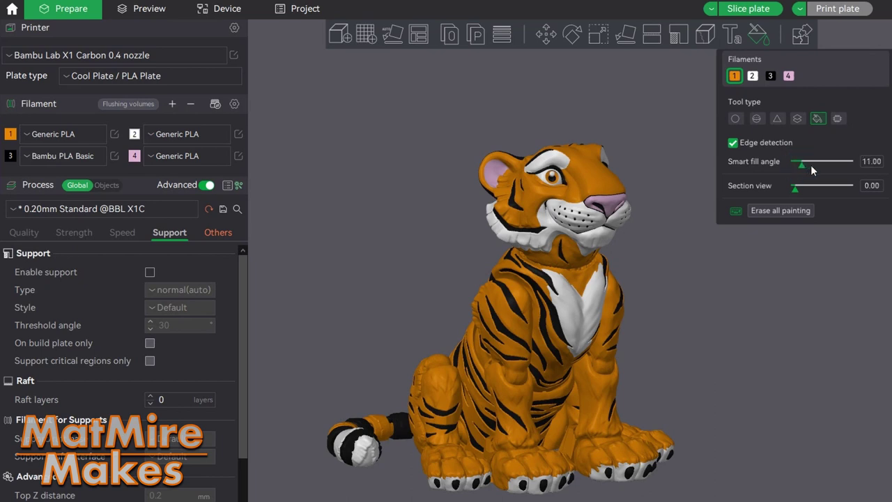
{"action": "left_click_drag", "start_coordinate": [811, 167], "coordinate": [852, 165]}
- Fill the white areas of the tiger's muzzle, chest, eyebrows and eyes with filament 1
{"action": "scroll", "coordinate": [618, 228], "scroll_direction": "up", "scroll_amount": 3}
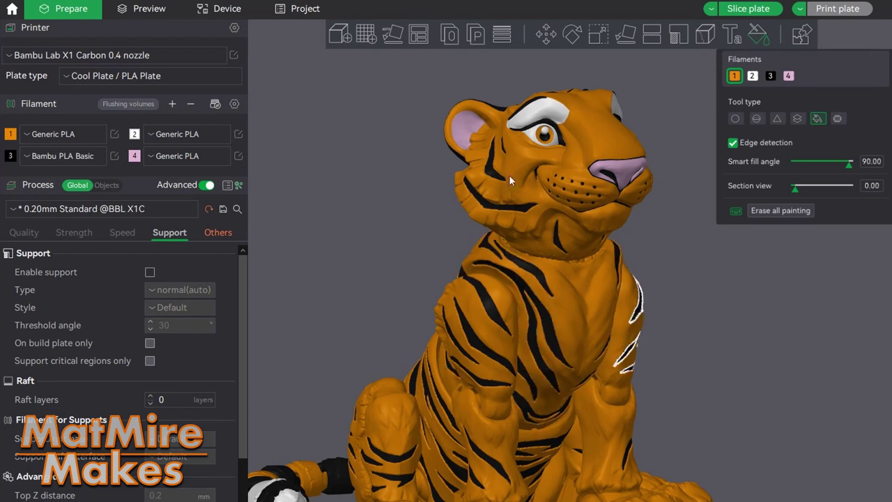
{"action": "left_click", "coordinate": [533, 116]}
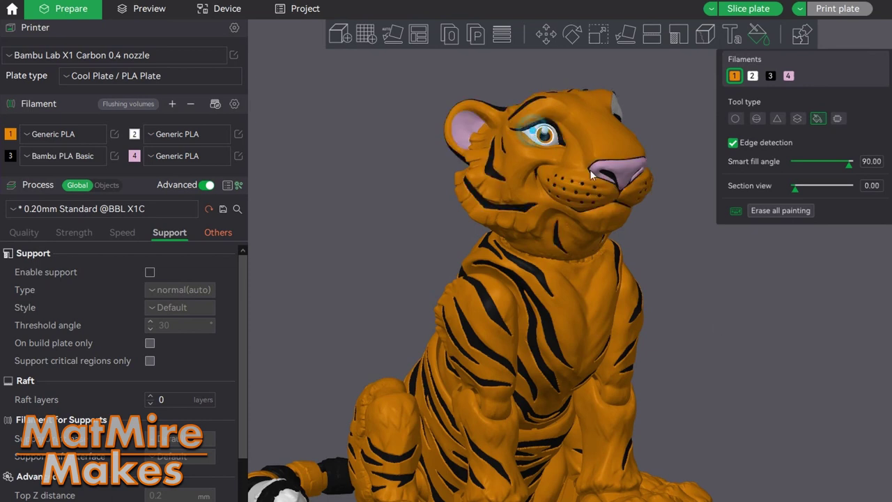
{"action": "mouse_move", "coordinate": [758, 309]}
{"action": "left_mouse_down"}
{"action": "mouse_move", "coordinate": [694, 329]}
{"action": "mouse_move", "coordinate": [742, 308]}
{"action": "mouse_move", "coordinate": [458, 140]}
{"action": "mouse_move", "coordinate": [441, 144]}
{"action": "left_mouse_up"}
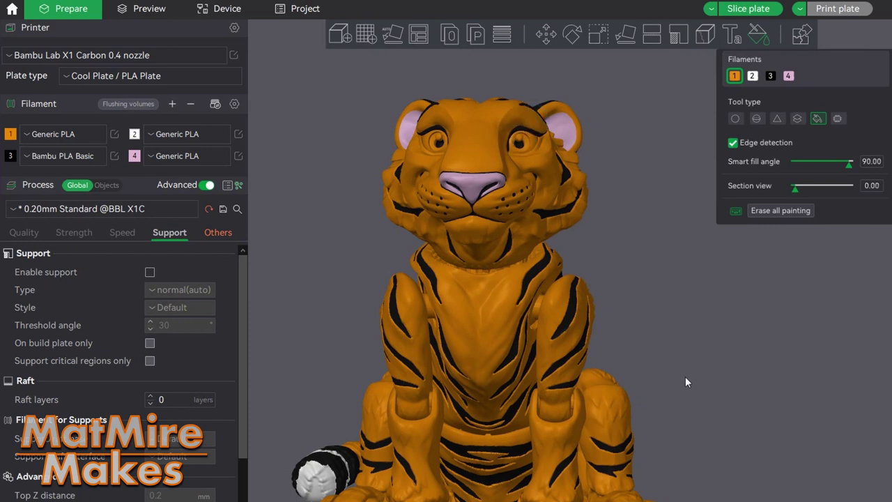
- Fill the white parts of the tiger's paws, tail tip and tail ring with filament 1
{"action": "middle_click_drag", "start_coordinate": [638, 433], "coordinate": [649, 308]}
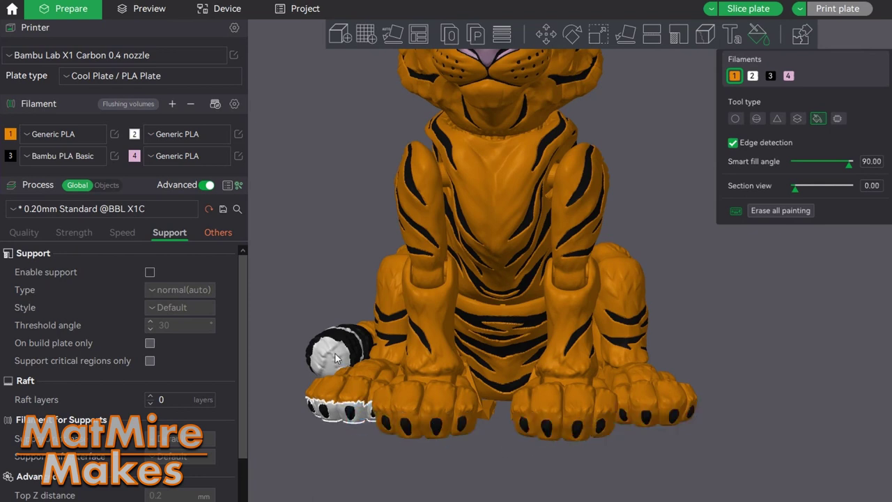
{"action": "left_click_drag", "start_coordinate": [382, 222], "coordinate": [445, 259]}
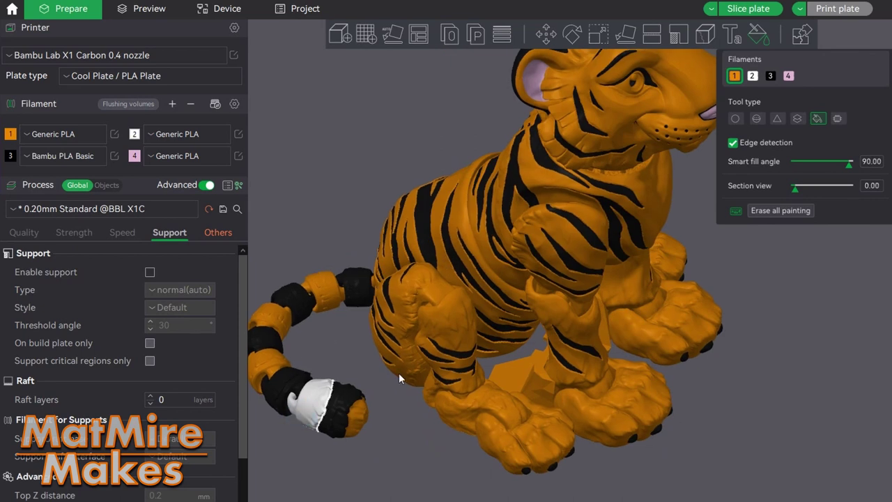
{"action": "scroll", "coordinate": [779, 338], "scroll_direction": "down", "scroll_amount": 5}
{"action": "mouse_move", "coordinate": [769, 339]}
{"action": "left_mouse_down"}
{"action": "mouse_move", "coordinate": [613, 326]}
{"action": "mouse_move", "coordinate": [755, 334]}
{"action": "mouse_move", "coordinate": [722, 312]}
{"action": "left_mouse_up"}
{"action": "scroll", "coordinate": [722, 313], "scroll_direction": "up", "scroll_amount": 3}
{"action": "right_click_drag", "start_coordinate": [725, 331], "coordinate": [740, 406]}
- Set filament 1 to the white A3 Generic PLA, slice the repainted tiger and inspect the sliced result
{"action": "left_click", "coordinate": [34, 133]}
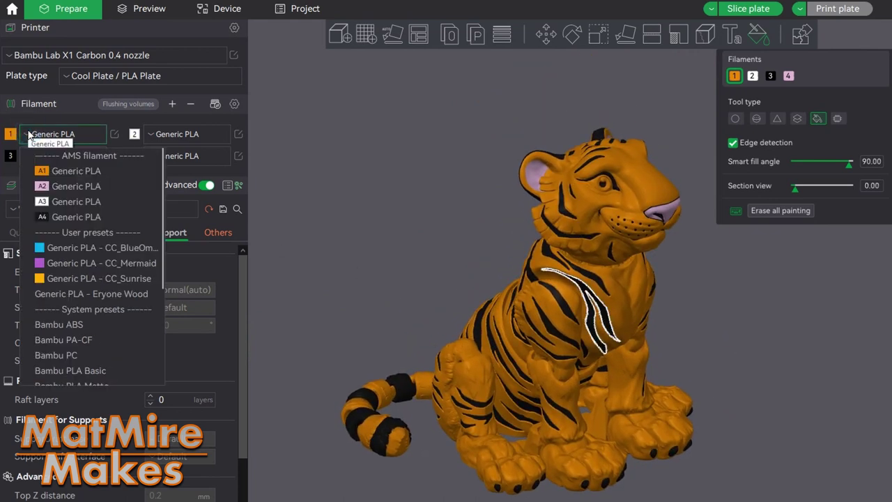
{"action": "left_click", "coordinate": [66, 201]}
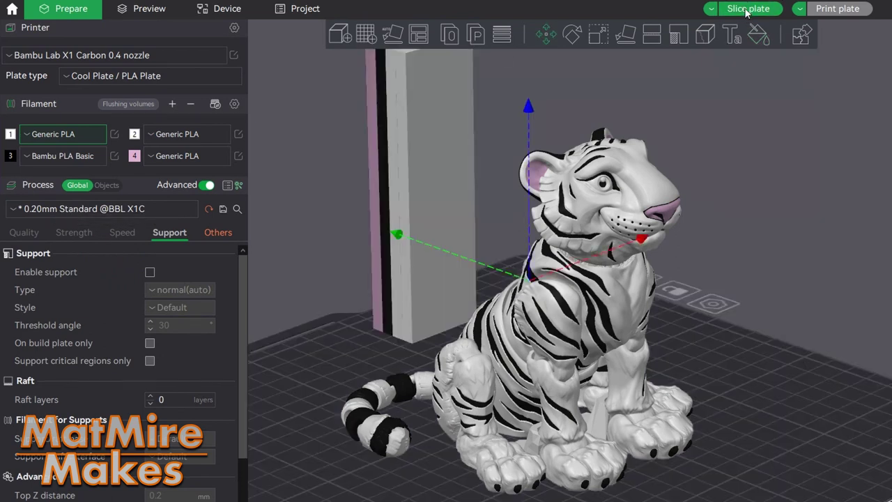
{"action": "left_click", "coordinate": [748, 9]}
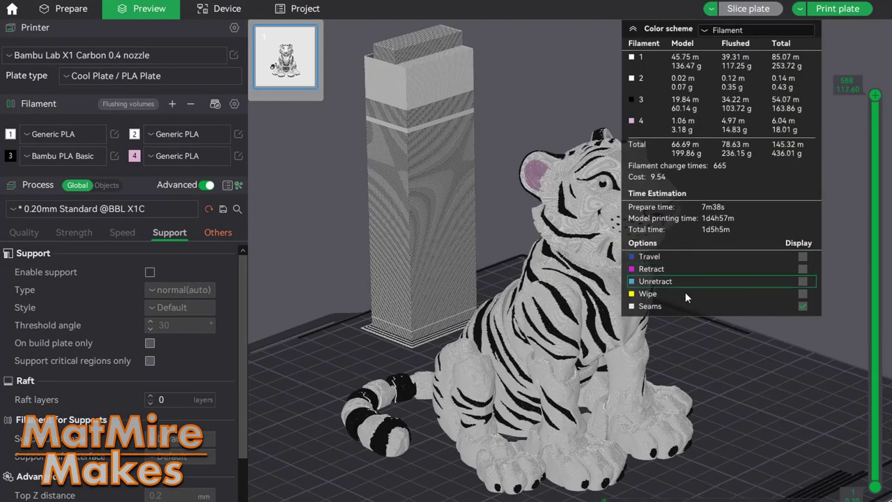
{"action": "right_click_drag", "start_coordinate": [498, 225], "coordinate": [494, 227]}
{"action": "left_click_drag", "start_coordinate": [494, 228], "coordinate": [396, 264]}
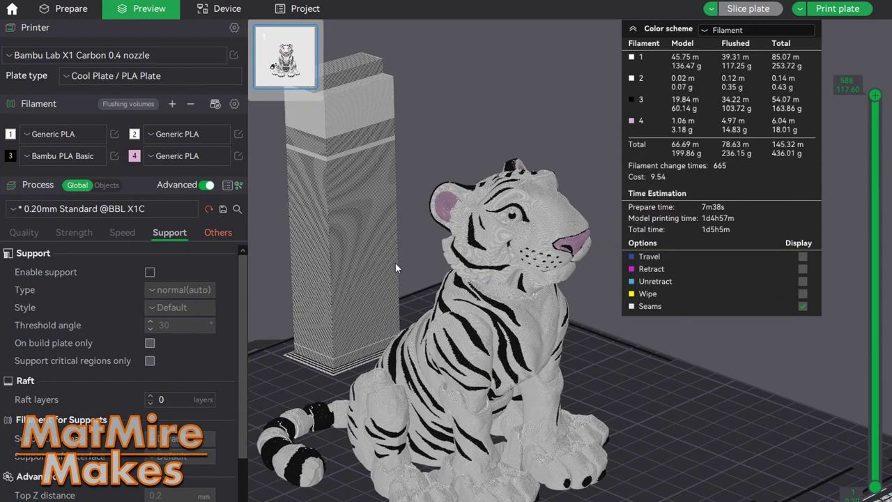
{"action": "right_click_drag", "start_coordinate": [510, 371], "coordinate": [524, 336]}
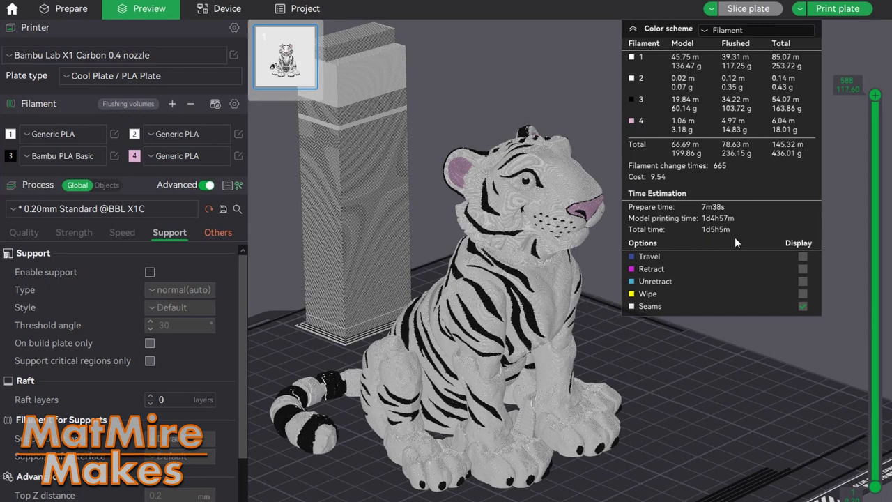
{"action": "left_click_drag", "start_coordinate": [483, 271], "coordinate": [601, 330]}
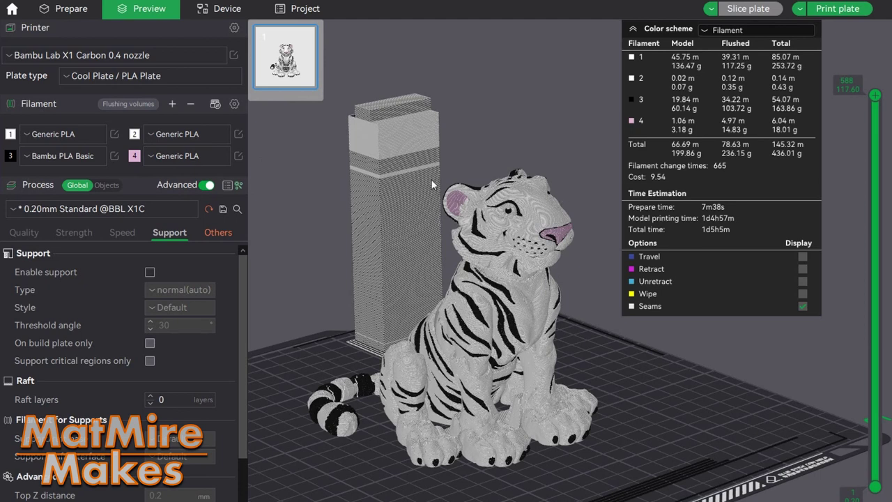
- Set filament 2 to the orange A1 Generic PLA and go back to preparing the model, close on the tiger's head
{"action": "left_click", "coordinate": [163, 131]}
{"action": "left_click", "coordinate": [173, 175]}
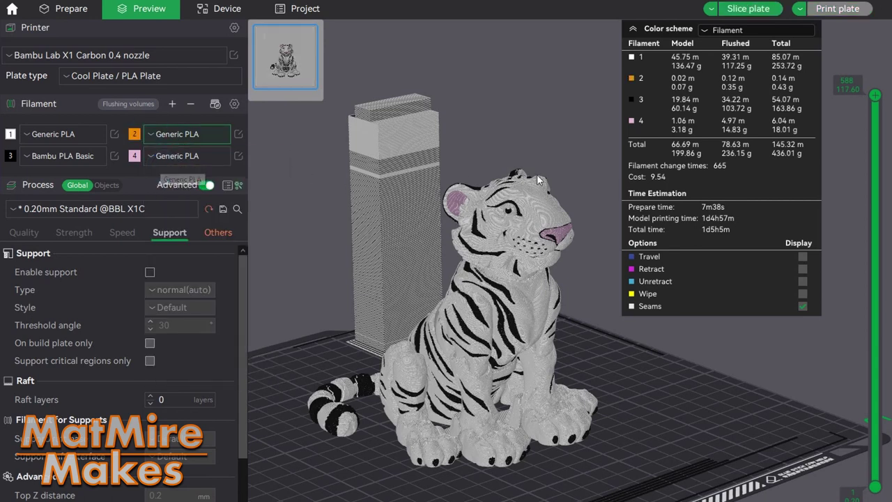
{"action": "scroll", "coordinate": [544, 193], "scroll_direction": "up", "scroll_amount": 5}
{"action": "right_click_drag", "start_coordinate": [544, 193], "coordinate": [662, 275]}
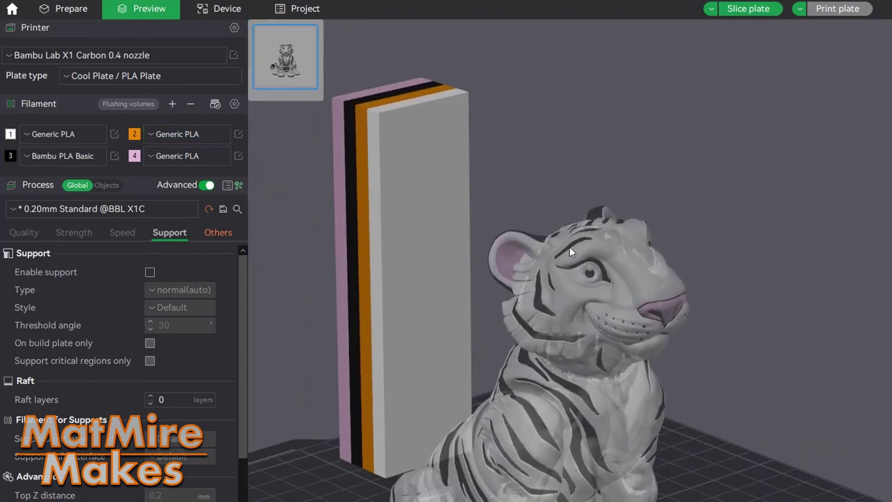
{"action": "scroll", "coordinate": [649, 257], "scroll_direction": "up", "scroll_amount": 3}
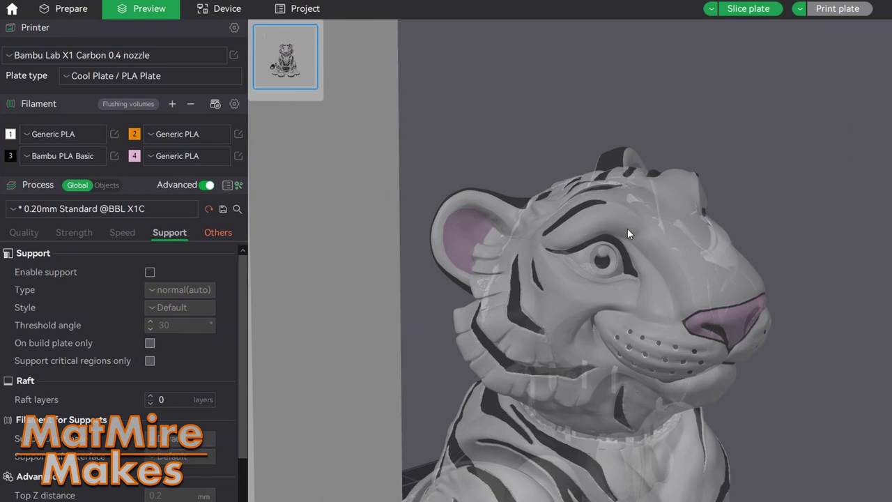
{"action": "left_click", "coordinate": [71, 8]}
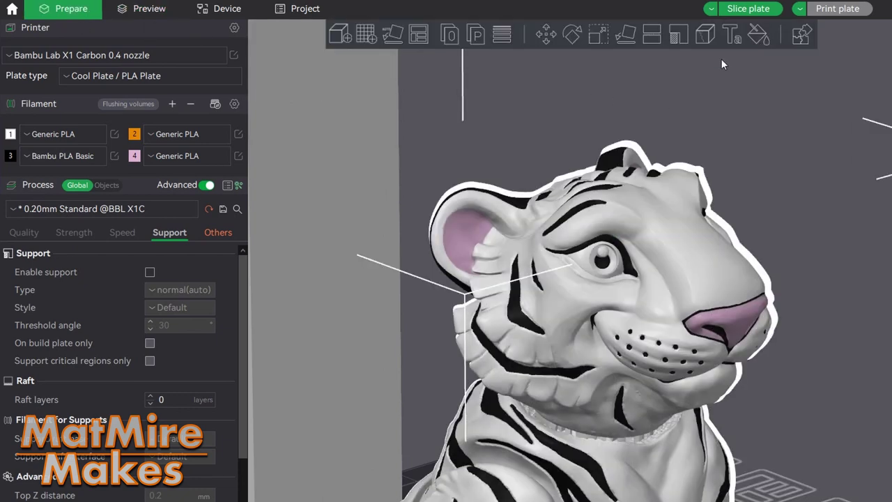
- Start colour painting on the tiger and choose filament 2 for the fill, close on the face
{"action": "left_click", "coordinate": [758, 35]}
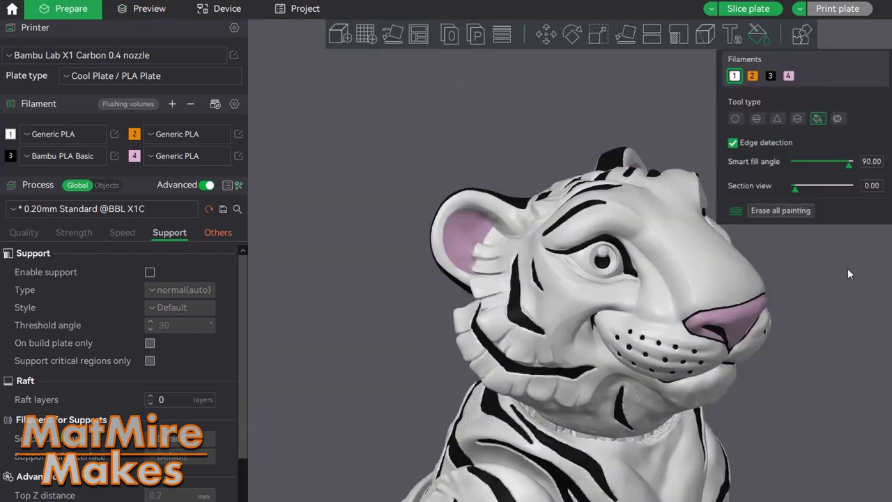
{"action": "right_click_drag", "start_coordinate": [775, 333], "coordinate": [713, 281]}
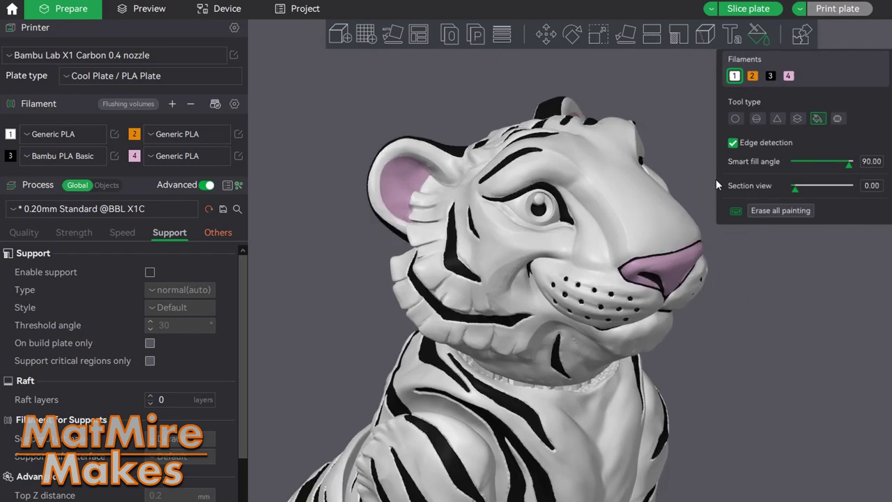
{"action": "left_click_drag", "start_coordinate": [758, 324], "coordinate": [725, 325]}
{"action": "left_click", "coordinate": [753, 76]}
{"action": "right_click_drag", "start_coordinate": [716, 324], "coordinate": [855, 327]}
{"action": "scroll", "coordinate": [758, 295], "scroll_direction": "up", "scroll_amount": 5}
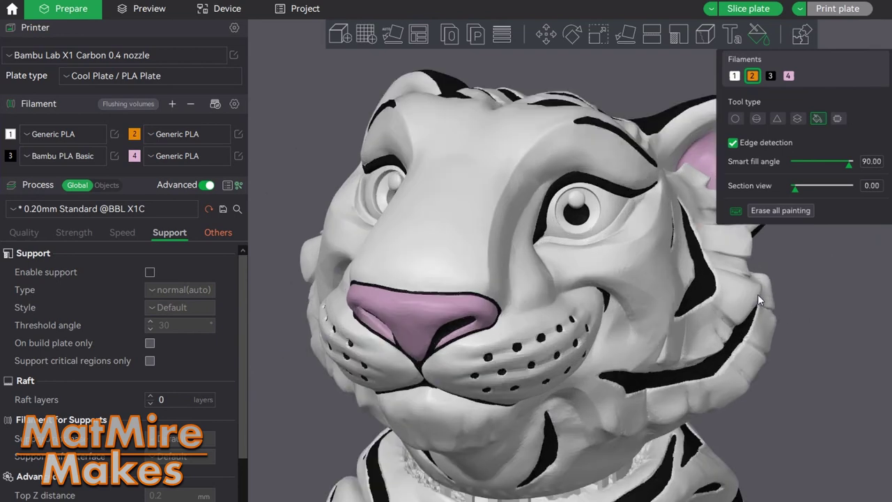
{"action": "middle_click_drag", "start_coordinate": [550, 139], "coordinate": [619, 325]}
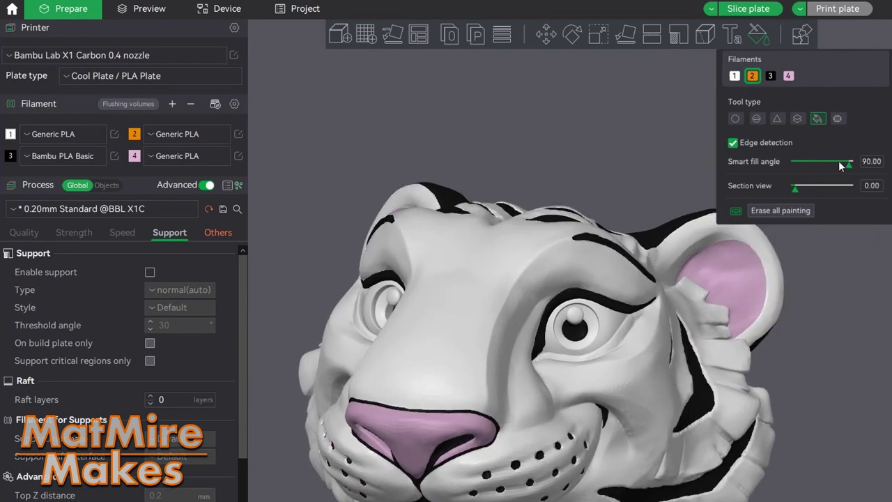
- Set the smart fill angle to 29 and fill the iris of the tiger's left eye with filament 2
{"action": "left_click_drag", "start_coordinate": [848, 169], "coordinate": [818, 170]}
{"action": "scroll", "coordinate": [641, 314], "scroll_direction": "up", "scroll_amount": 5}
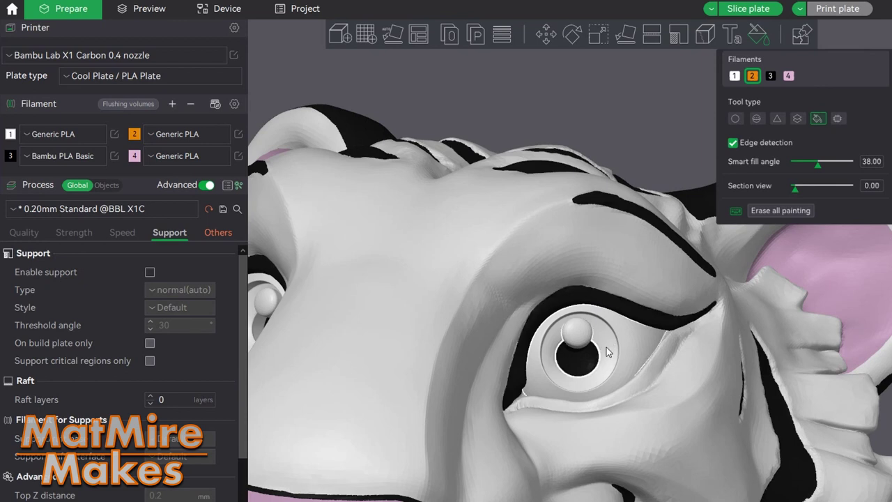
{"action": "scroll", "coordinate": [606, 352], "scroll_direction": "down", "scroll_amount": 9, "text": "ctrl"}
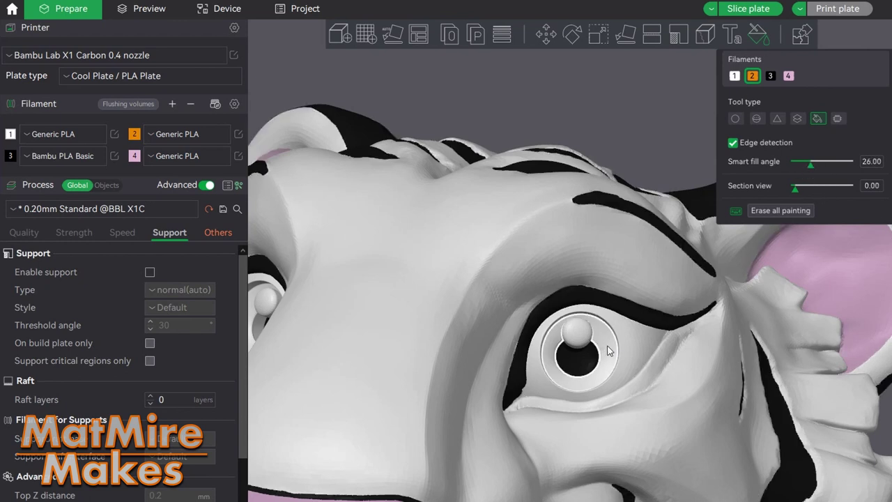
{"action": "scroll", "coordinate": [607, 350], "scroll_direction": "up", "scroll_amount": 1, "text": "ctrl"}
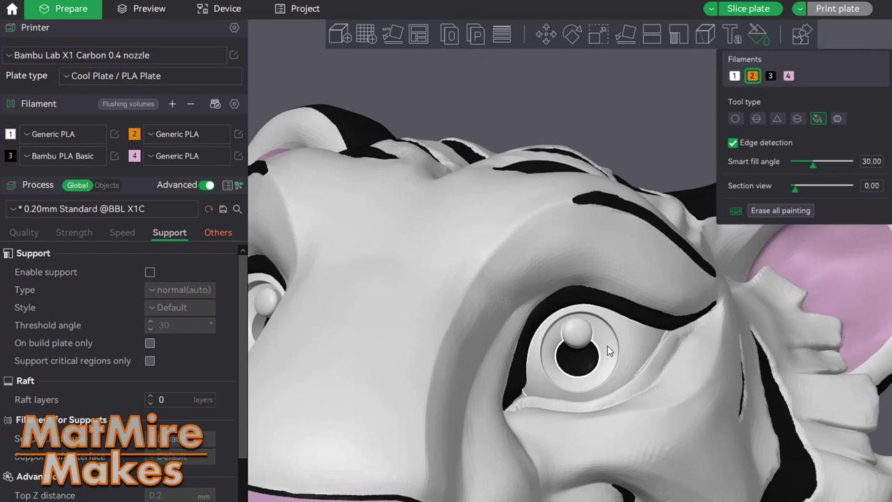
{"action": "scroll", "coordinate": [608, 350], "scroll_direction": "up", "scroll_amount": 2, "text": "ctrl"}
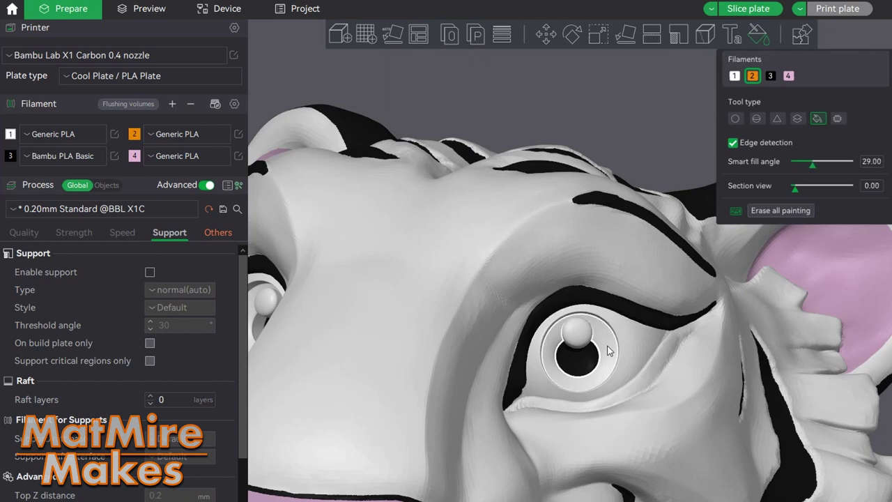
{"action": "scroll", "coordinate": [607, 350], "scroll_direction": "down", "scroll_amount": 1, "text": "ctrl"}
{"action": "left_click", "coordinate": [608, 351]}
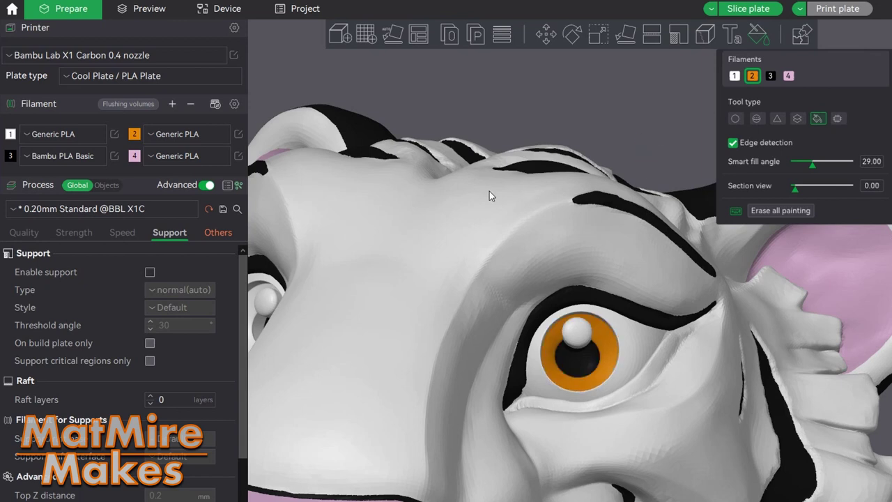
- Fill the iris of the tiger's right eye with filament 2, check both eyes and finish colour painting
{"action": "middle_click_drag", "start_coordinate": [490, 193], "coordinate": [620, 154]}
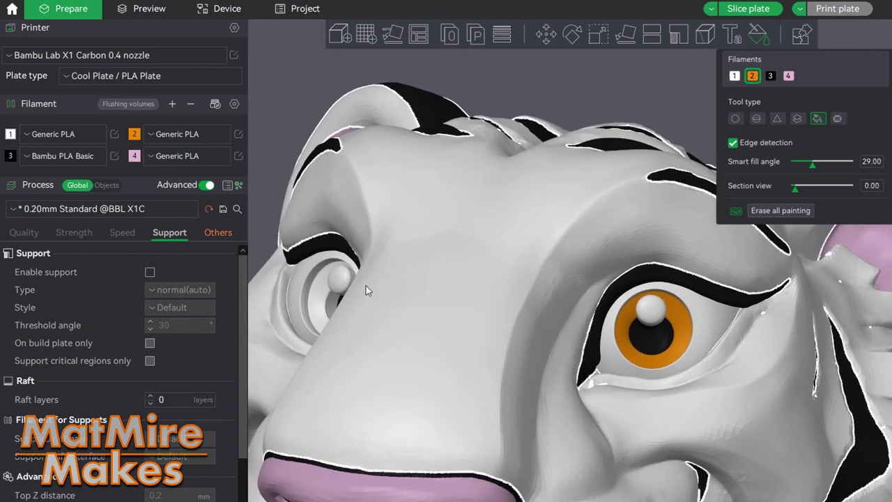
{"action": "left_click", "coordinate": [317, 298]}
{"action": "left_click", "coordinate": [313, 301]}
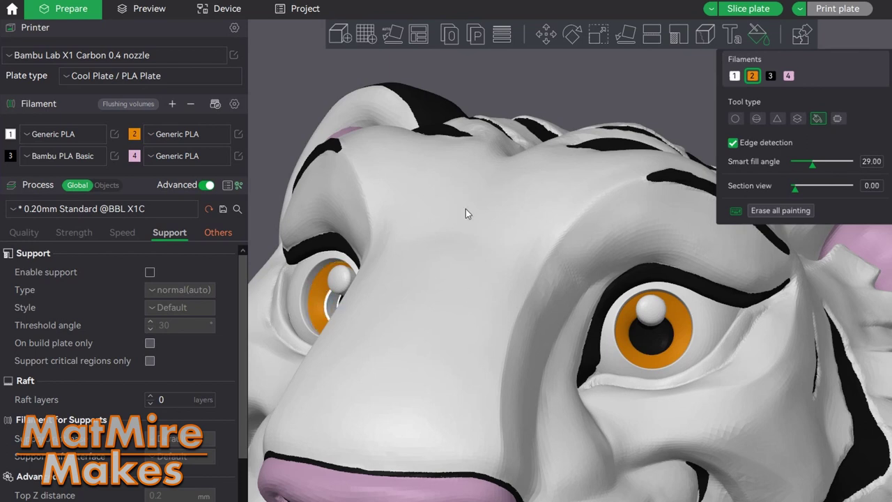
{"action": "middle_click_drag", "start_coordinate": [581, 62], "coordinate": [611, 74]}
{"action": "mouse_move", "coordinate": [625, 182]}
{"action": "left_mouse_down"}
{"action": "mouse_move", "coordinate": [537, 207]}
{"action": "mouse_move", "coordinate": [258, 113]}
{"action": "mouse_move", "coordinate": [574, 331]}
{"action": "left_mouse_up"}
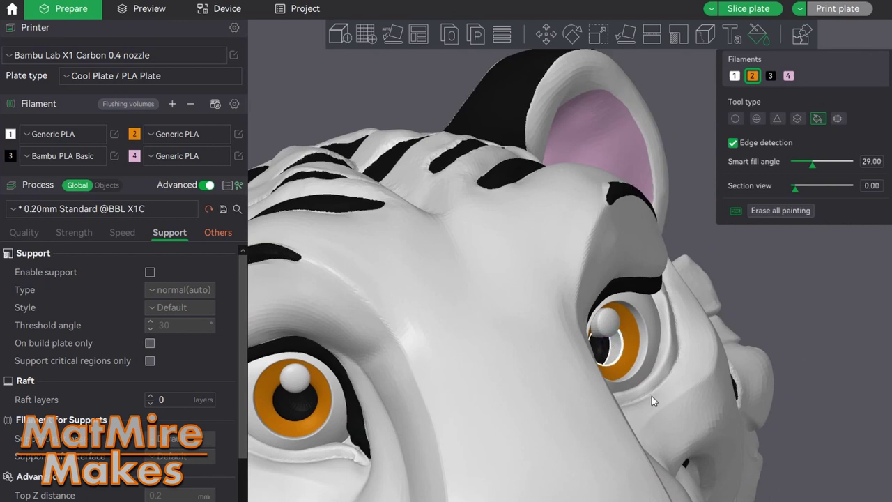
{"action": "scroll", "coordinate": [662, 387], "scroll_direction": "down", "scroll_amount": 5}
{"action": "scroll", "coordinate": [759, 349], "scroll_direction": "up", "scroll_amount": 5}
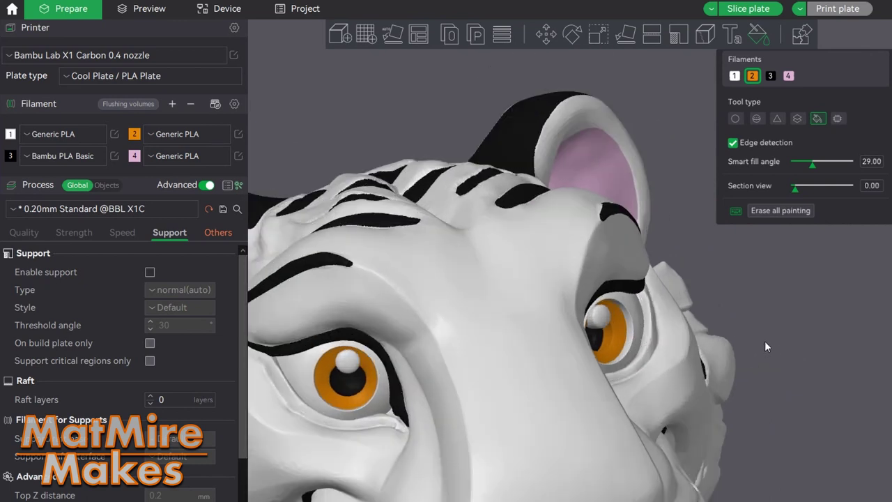
{"action": "scroll", "coordinate": [765, 340], "scroll_direction": "up", "scroll_amount": 3}
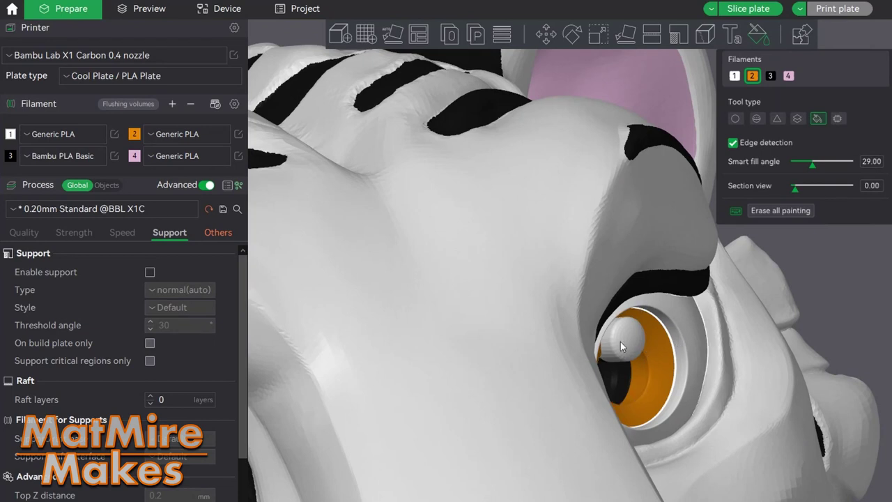
{"action": "scroll", "coordinate": [750, 346], "scroll_direction": "down", "scroll_amount": 5}
{"action": "left_click", "coordinate": [784, 387]}
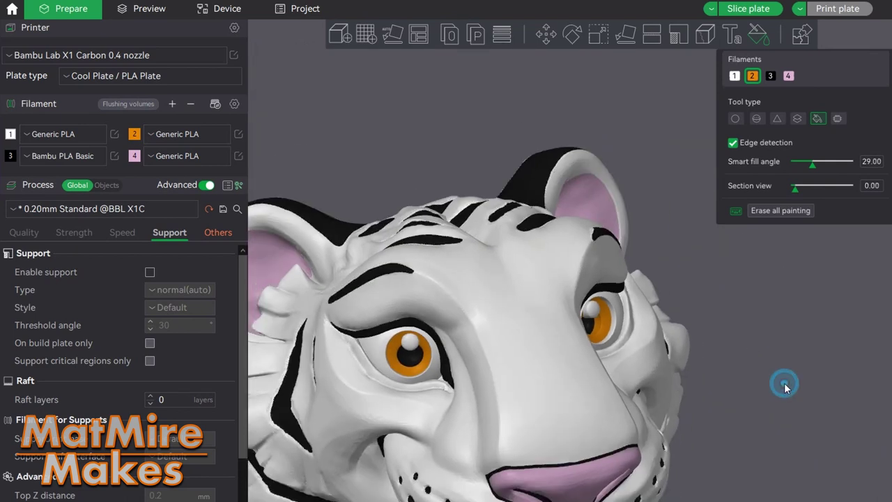
{"action": "left_click_drag", "start_coordinate": [711, 369], "coordinate": [766, 437]}
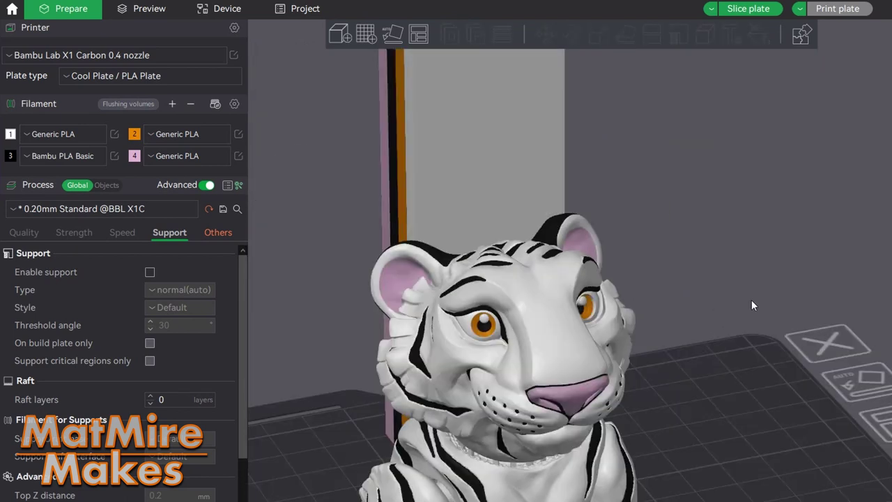
- Slice the plate with the white tiger and its orange irises
{"action": "scroll", "coordinate": [751, 300], "scroll_direction": "down", "scroll_amount": 3}
{"action": "mouse_move", "coordinate": [751, 300]}
{"action": "left_mouse_down"}
{"action": "mouse_move", "coordinate": [725, 321]}
{"action": "mouse_move", "coordinate": [695, 279]}
{"action": "mouse_move", "coordinate": [725, 324]}
{"action": "mouse_move", "coordinate": [721, 239]}
{"action": "left_mouse_up"}
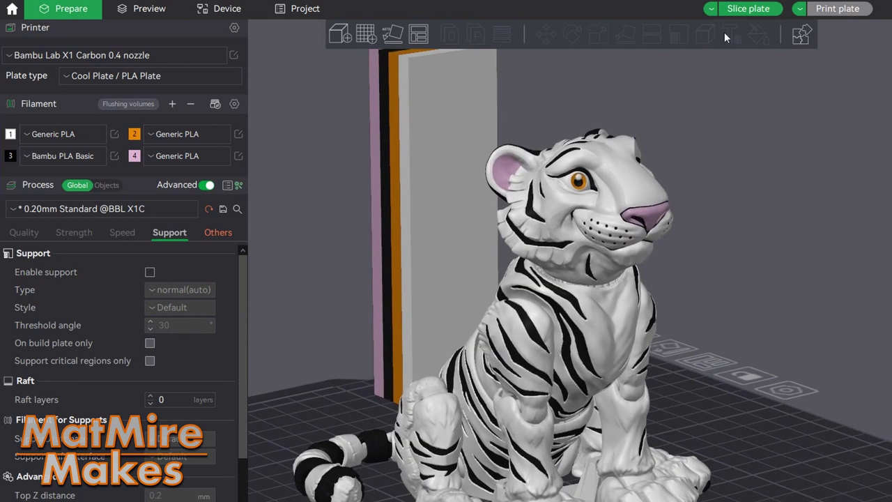
{"action": "right_click_drag", "start_coordinate": [704, 272], "coordinate": [699, 247]}
{"action": "left_click", "coordinate": [748, 10]}
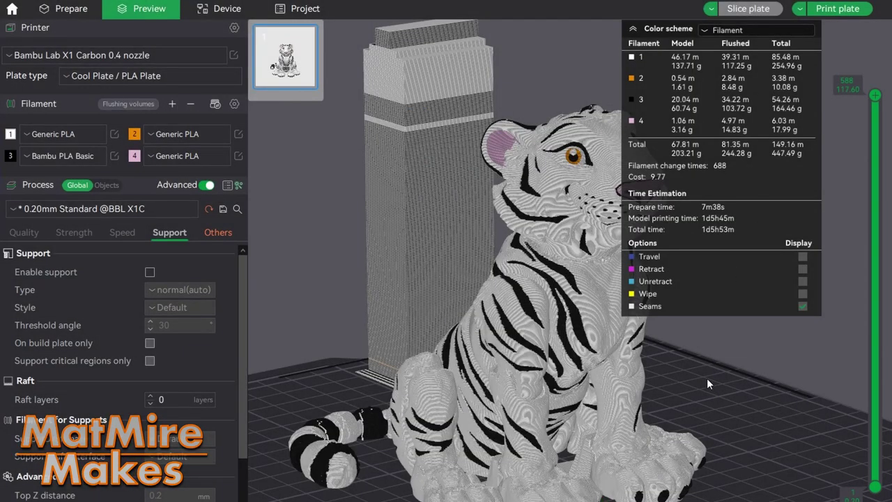
- Examine the sliced tiger's colours from several angles along with its filament usage, filament changes, cost and printing time
{"action": "scroll", "coordinate": [707, 380], "scroll_direction": "up", "scroll_amount": 2}
{"action": "right_click_drag", "start_coordinate": [707, 380], "coordinate": [592, 348]}
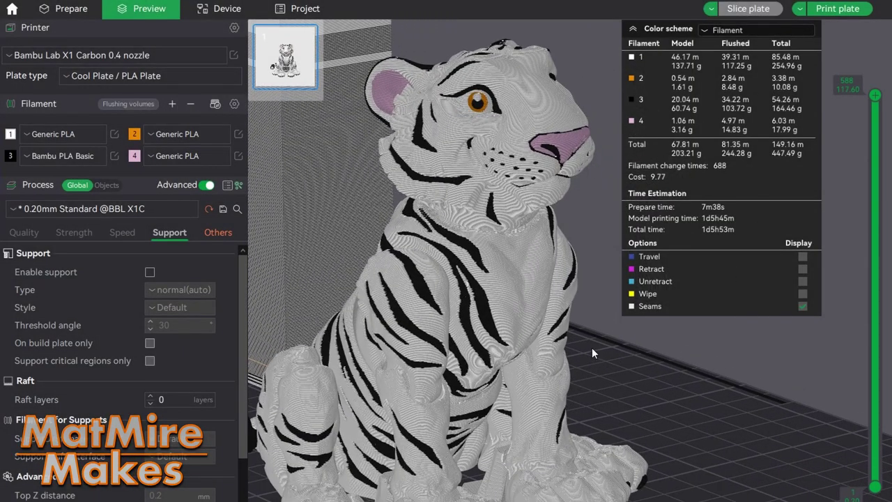
{"action": "scroll", "coordinate": [591, 347], "scroll_direction": "down", "scroll_amount": 2}
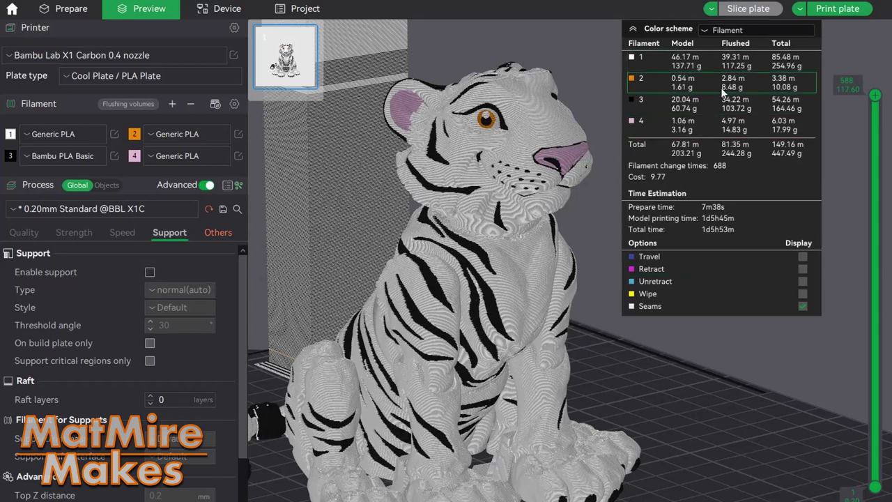
{"action": "right_click_drag", "start_coordinate": [526, 262], "coordinate": [527, 229]}
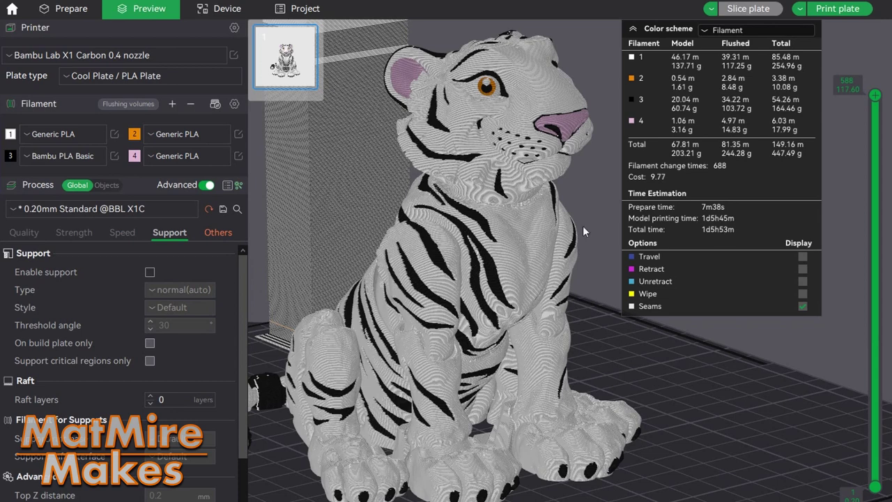
{"action": "right_click_drag", "start_coordinate": [548, 169], "coordinate": [553, 175]}
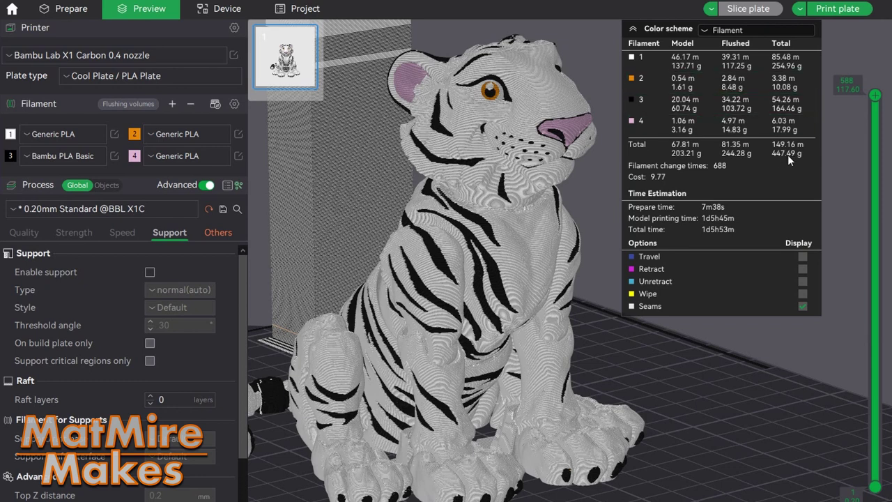
{"action": "scroll", "coordinate": [552, 238], "scroll_direction": "down", "scroll_amount": 3}
{"action": "left_click_drag", "start_coordinate": [552, 239], "coordinate": [690, 348]}
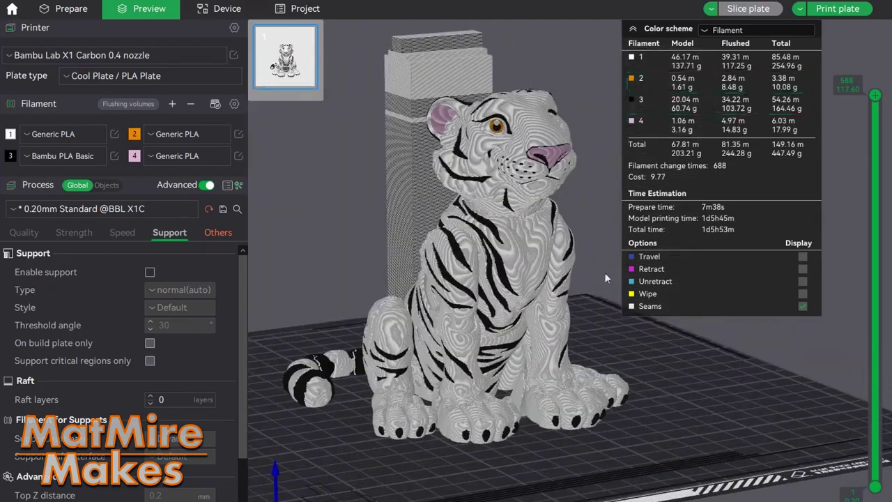
{"action": "right_click_drag", "start_coordinate": [614, 364], "coordinate": [624, 381]}
{"action": "right_click_drag", "start_coordinate": [685, 403], "coordinate": [680, 400]}
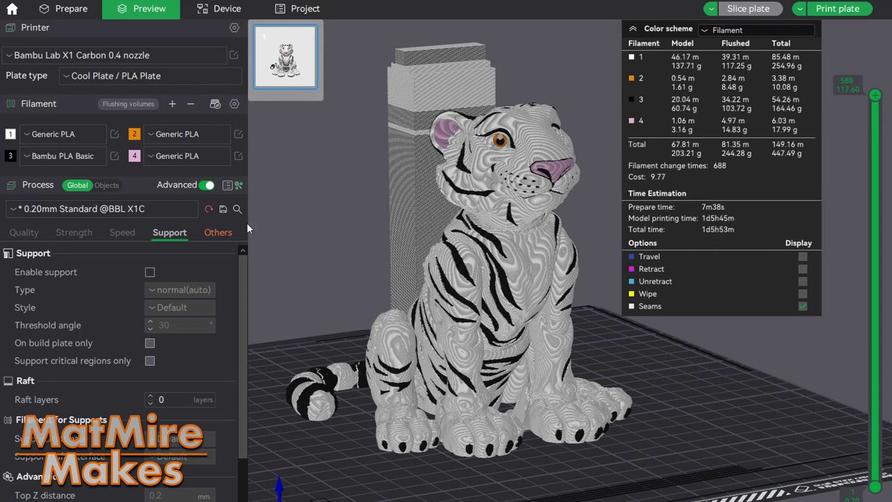
{"action": "left_click_drag", "start_coordinate": [676, 426], "coordinate": [685, 382]}
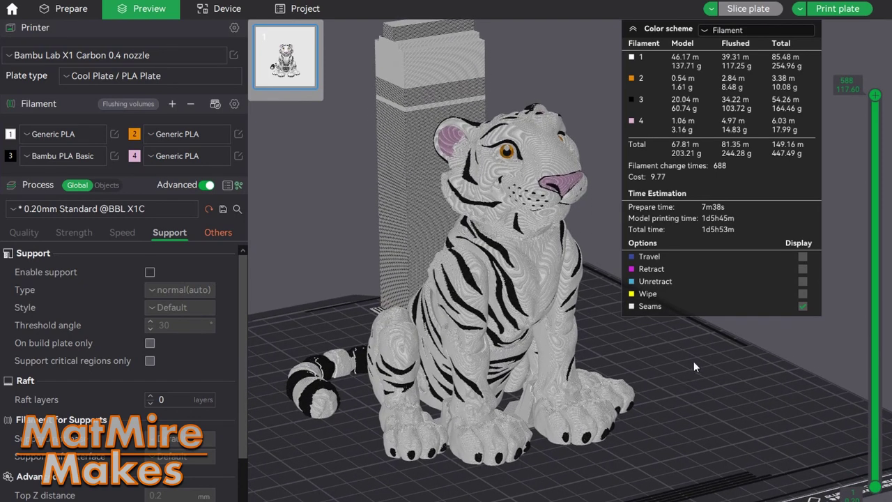